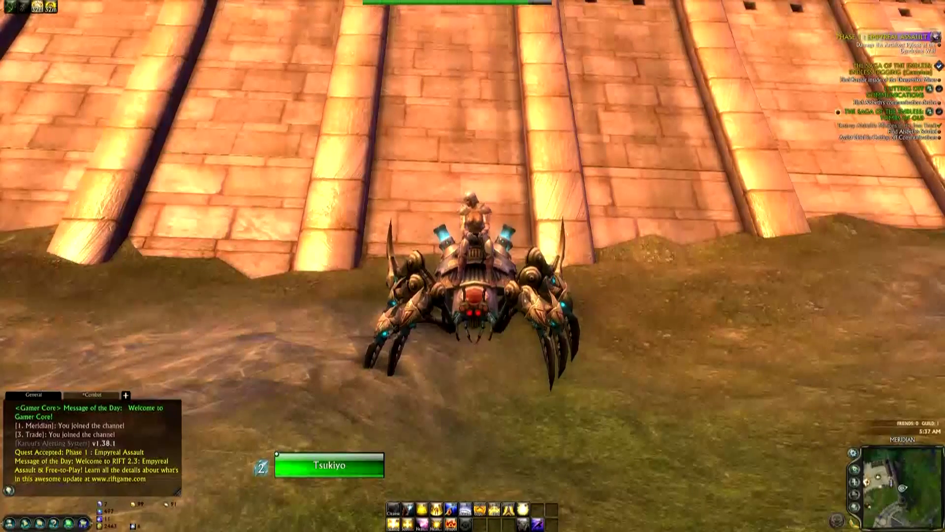
Unlock the gadgets, view the characters available for layout import, and close the list without importing
{"action": "key", "text": "space"}
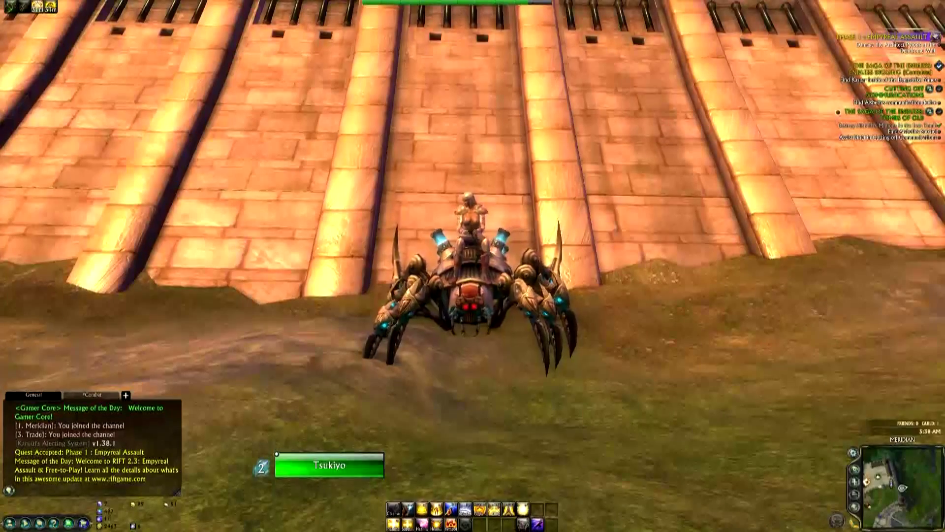
{"action": "key", "text": "ctrl+l"}
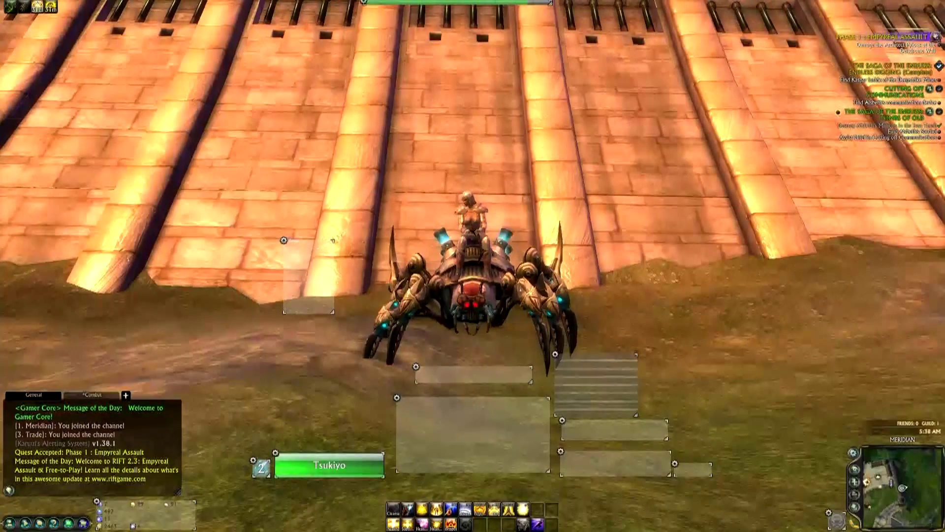
{"action": "right_click", "coordinate": [854, 452]}
{"action": "left_click", "coordinate": [853, 452]}
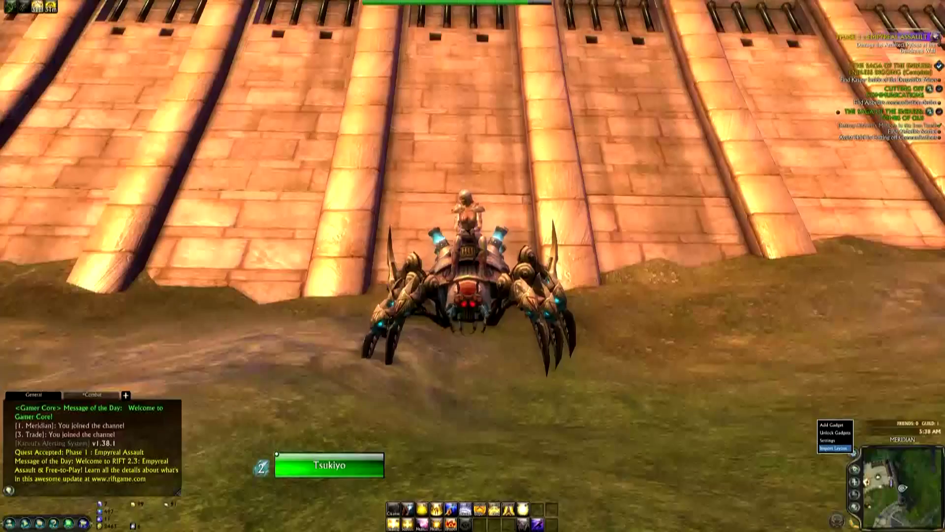
{"action": "left_click", "coordinate": [835, 449]}
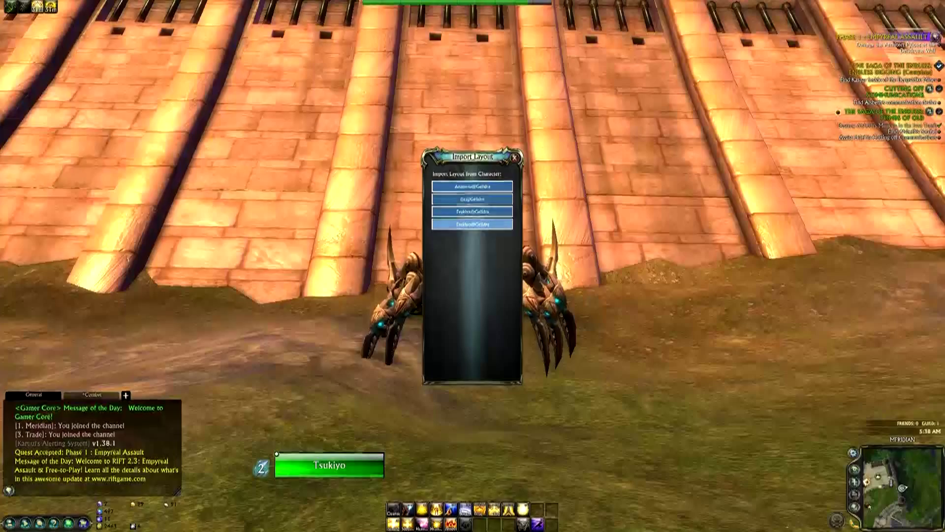
{"action": "key", "text": "Escape"}
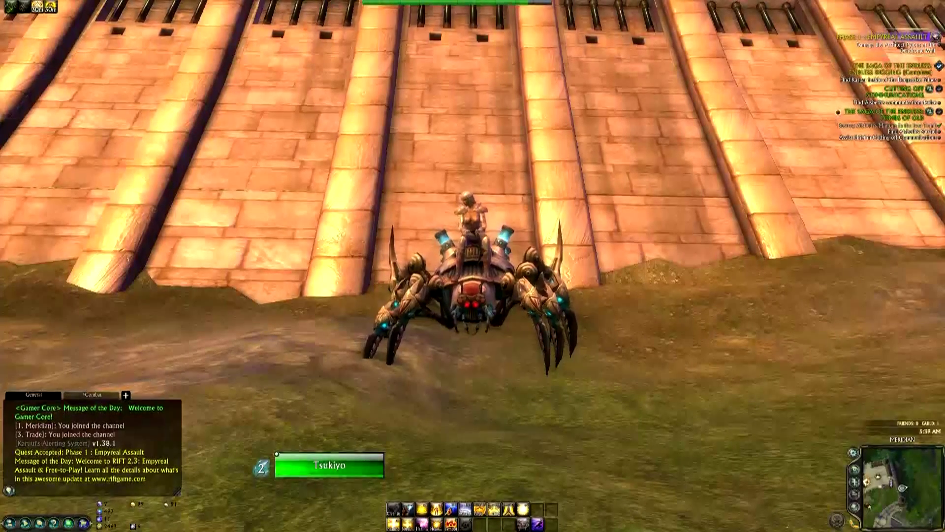
Open the gadget creation dialog and look through the available gadget types from Buff Bars to XP Percent
{"action": "key", "text": "ctrl+l"}
{"action": "left_click", "coordinate": [853, 452]}
{"action": "right_click", "coordinate": [853, 452]}
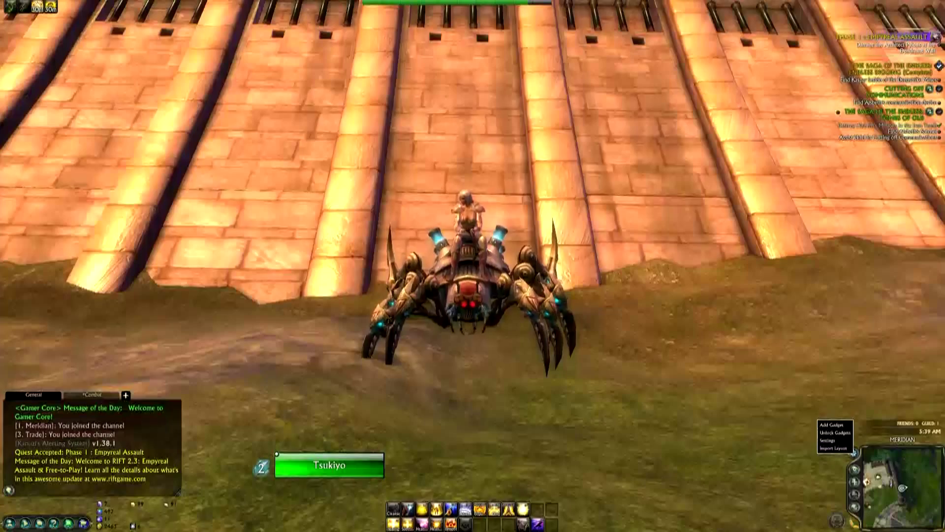
{"action": "left_click", "coordinate": [836, 425]}
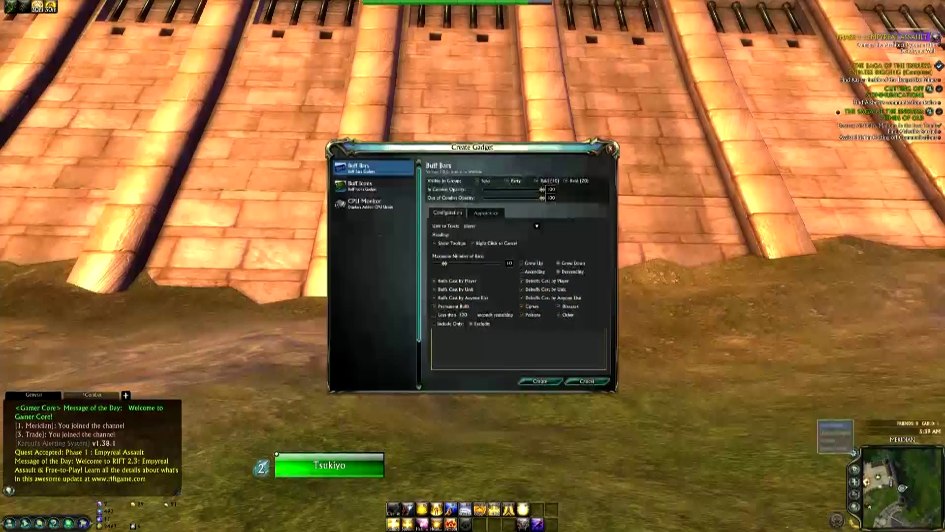
{"action": "left_click_drag", "start_coordinate": [473, 147], "coordinate": [412, 112]}
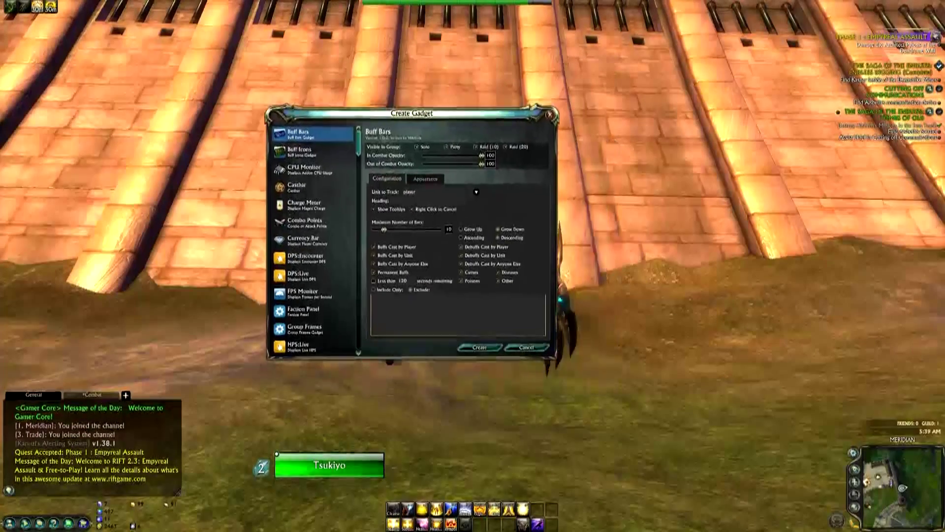
{"action": "scroll", "coordinate": [316, 236], "scroll_direction": "down", "scroll_amount": 1}
{"action": "scroll", "coordinate": [315, 237], "scroll_direction": "down", "scroll_amount": 8}
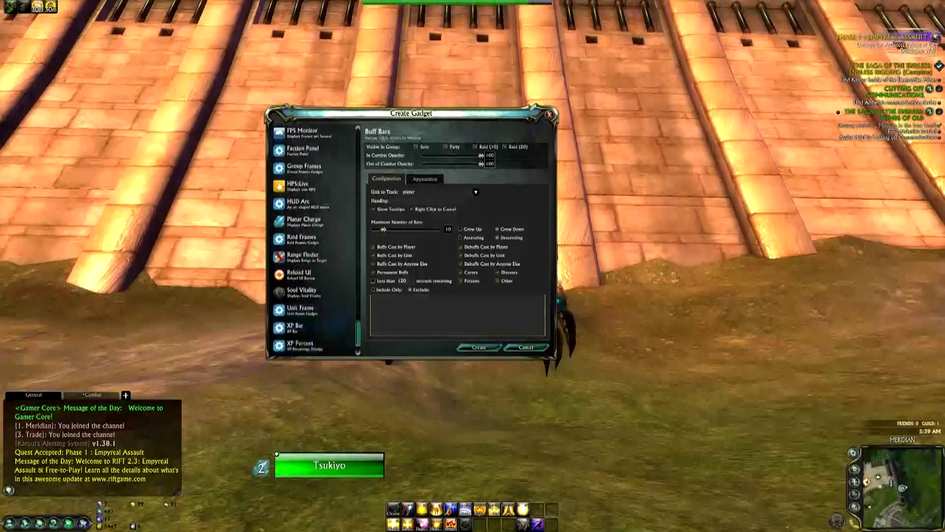
{"action": "scroll", "coordinate": [315, 236], "scroll_direction": "up", "scroll_amount": 6}
{"action": "scroll", "coordinate": [315, 236], "scroll_direction": "down", "scroll_amount": 3}
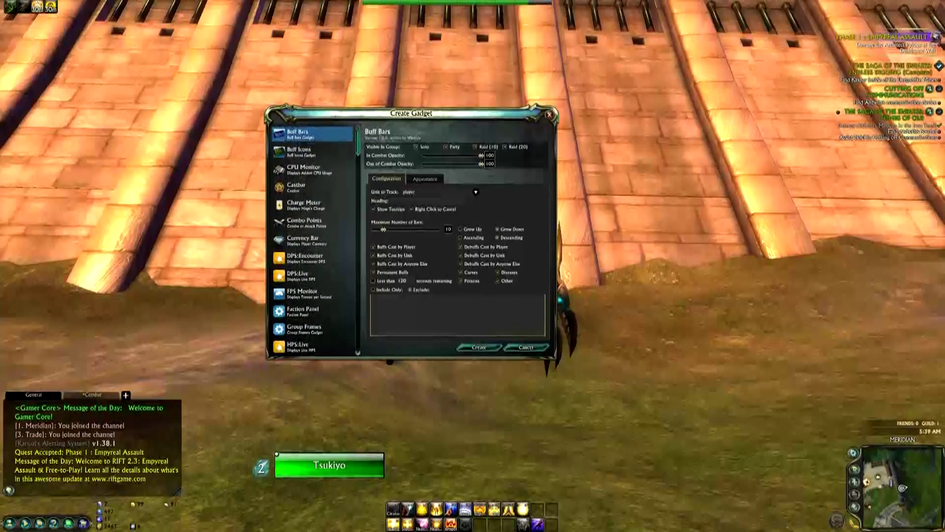
{"action": "scroll", "coordinate": [315, 236], "scroll_direction": "down", "scroll_amount": 3}
{"action": "scroll", "coordinate": [313, 242], "scroll_direction": "up", "scroll_amount": 5}
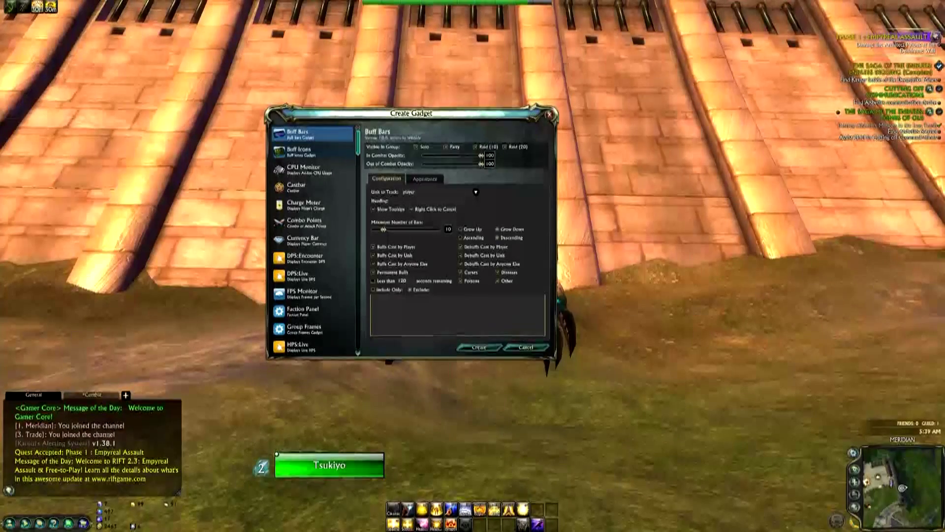
Move the Create Gadget dialog aside and slightly reposition the buff bars gadget and the large frame below the character
{"action": "left_click_drag", "start_coordinate": [411, 113], "coordinate": [224, 83]}
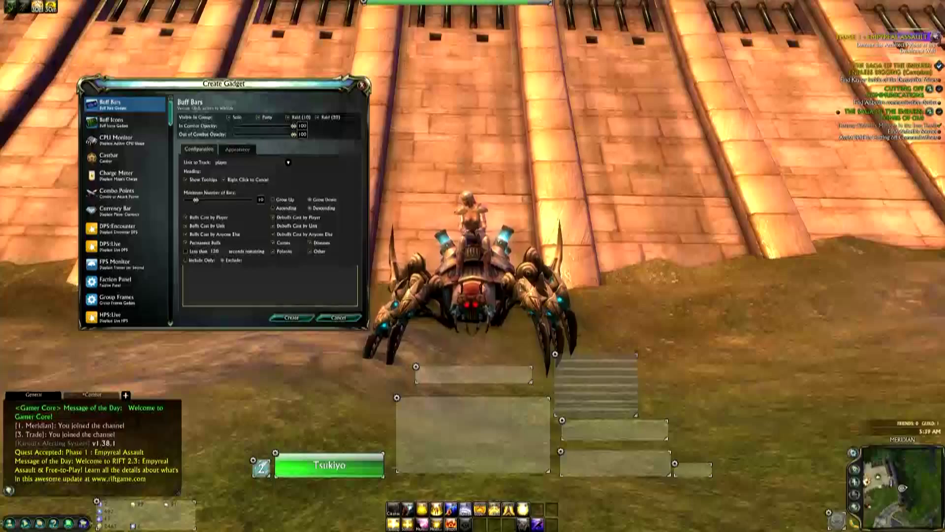
{"action": "left_click_drag", "start_coordinate": [557, 353], "coordinate": [562, 352]}
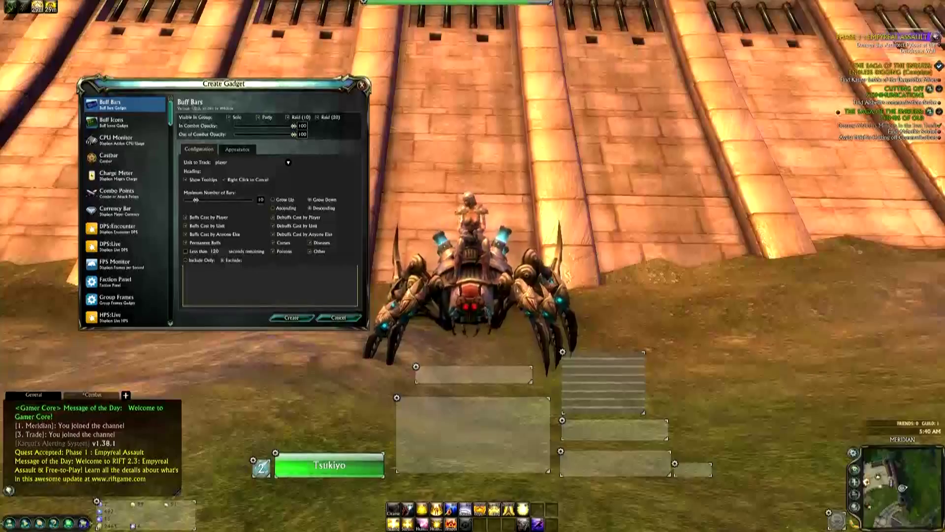
{"action": "left_click_drag", "start_coordinate": [397, 398], "coordinate": [396, 403]}
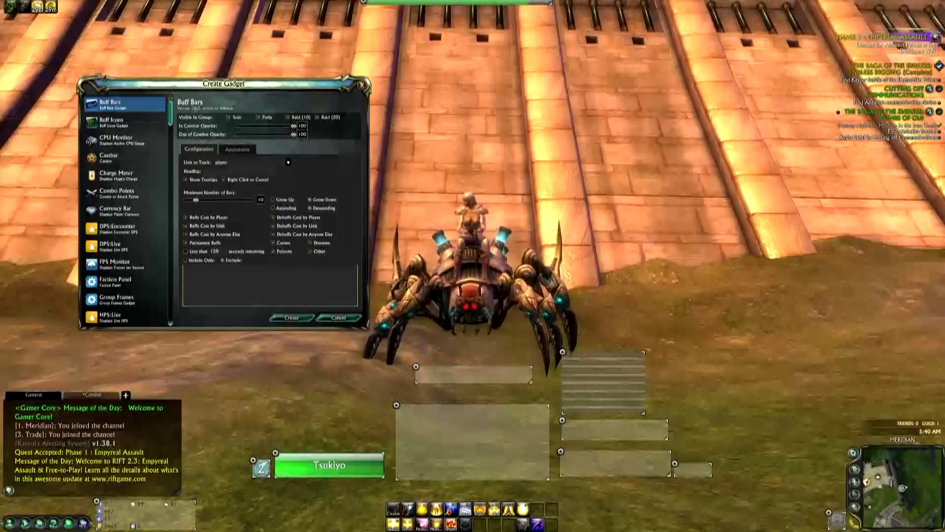
Uncover the gadgets behind the Create Gadget dialog, review its list of gadget types, and close it without creating anything
{"action": "left_click_drag", "start_coordinate": [224, 83], "coordinate": [627, 80]}
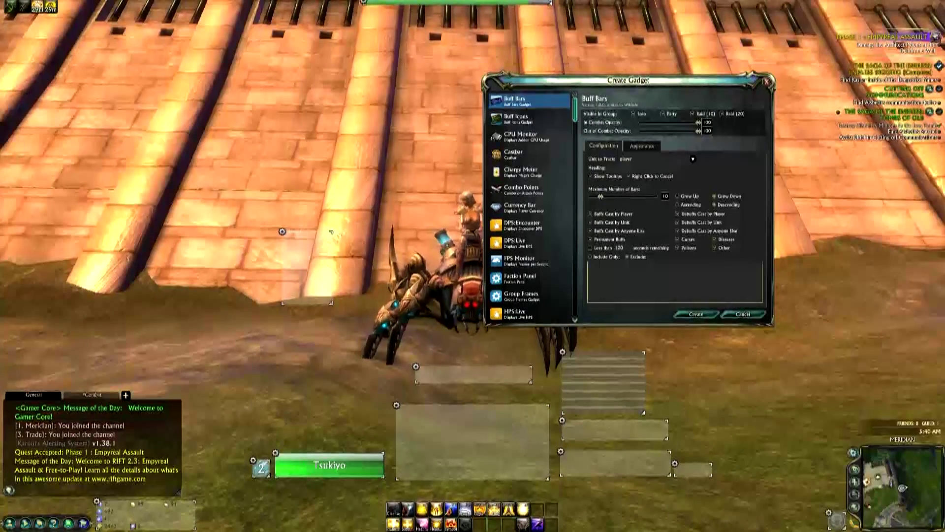
{"action": "left_click_drag", "start_coordinate": [628, 80], "coordinate": [300, 91]}
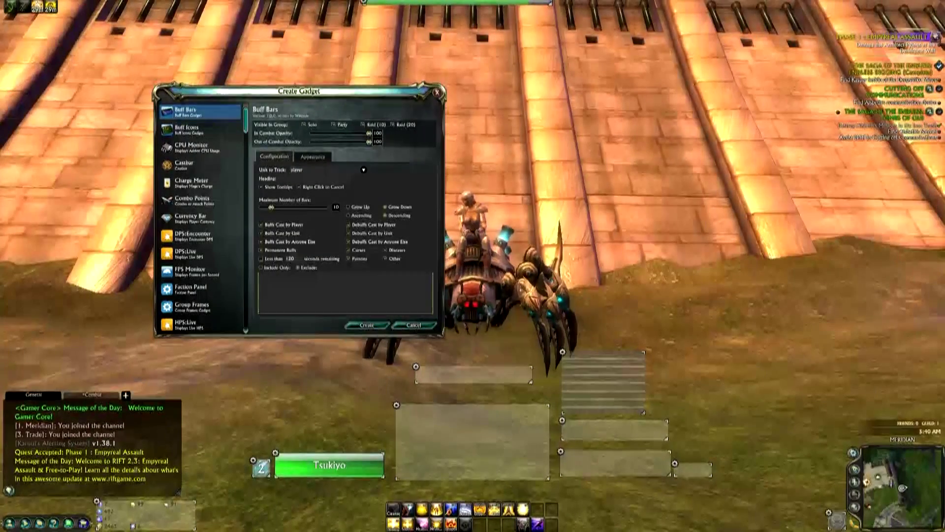
{"action": "mouse_move", "coordinate": [837, 521]}
{"action": "left_mouse_down"}
{"action": "mouse_move", "coordinate": [776, 280]}
{"action": "mouse_move", "coordinate": [725, 278]}
{"action": "mouse_move", "coordinate": [670, 209]}
{"action": "mouse_move", "coordinate": [694, 285]}
{"action": "mouse_move", "coordinate": [815, 512]}
{"action": "mouse_move", "coordinate": [837, 521]}
{"action": "left_mouse_up"}
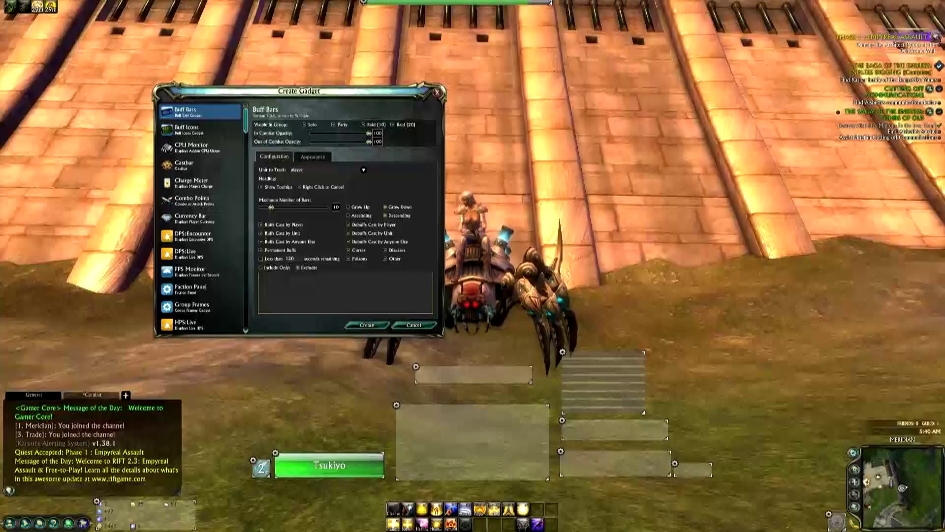
{"action": "scroll", "coordinate": [201, 217], "scroll_direction": "down", "scroll_amount": 3}
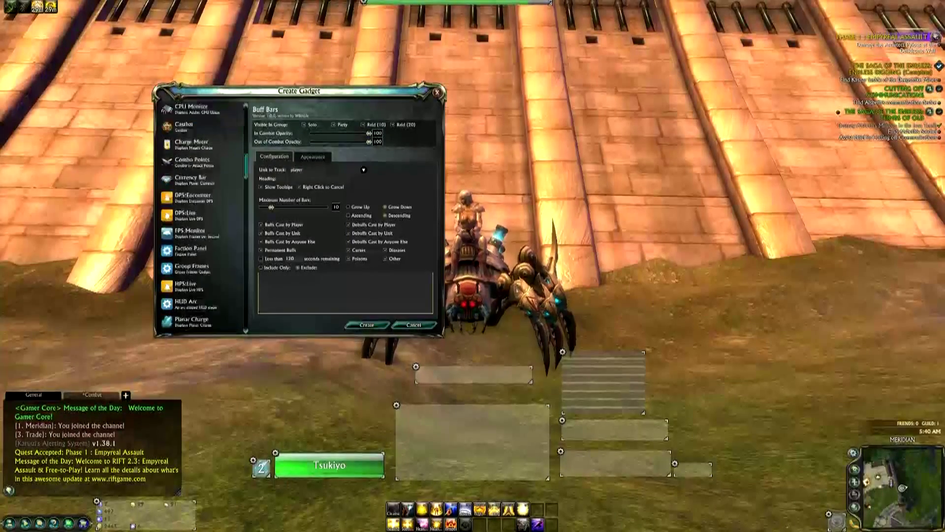
{"action": "scroll", "coordinate": [202, 217], "scroll_direction": "up", "scroll_amount": 3}
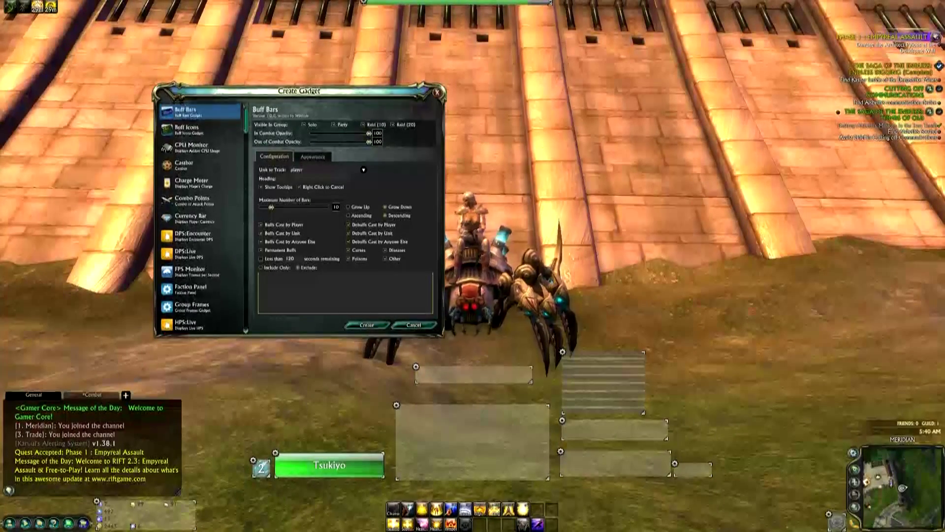
{"action": "left_click", "coordinate": [436, 92]}
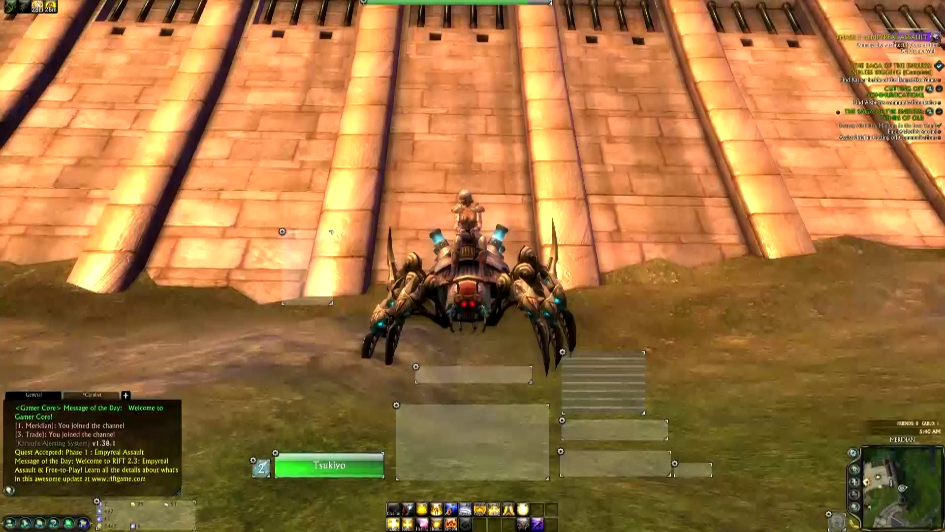
Review the existing target Buff Bars gadget's configuration, including its Include Only list of buff names
{"action": "right_click", "coordinate": [562, 352]}
{"action": "left_click", "coordinate": [576, 362]}
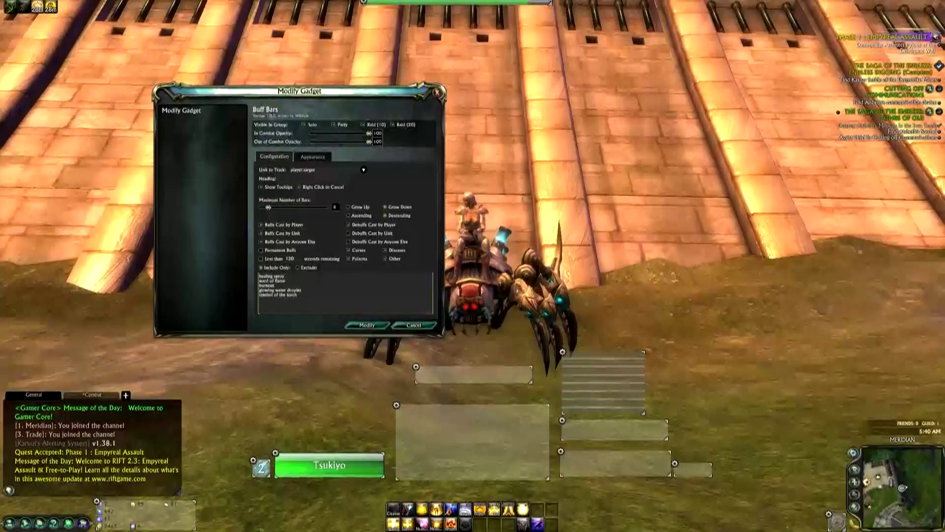
{"action": "left_click_drag", "start_coordinate": [244, 89], "coordinate": [226, 86]}
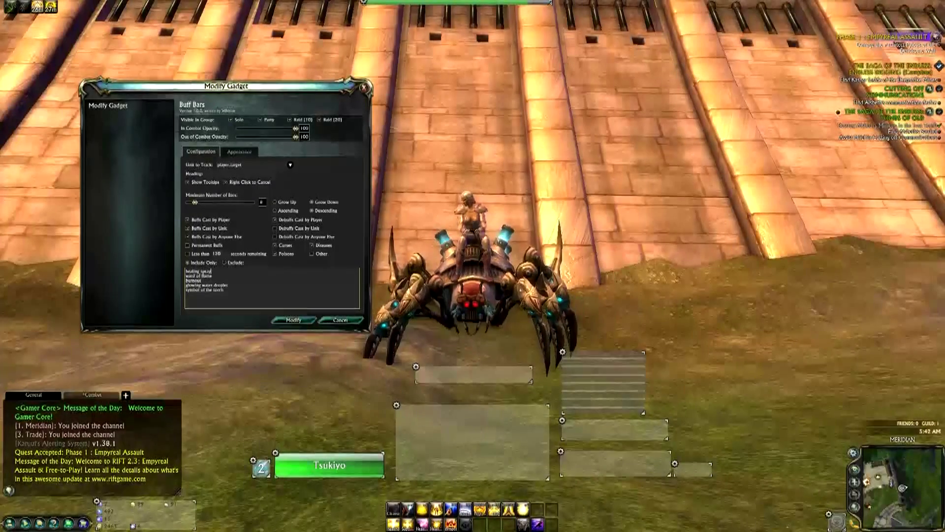
{"action": "left_click", "coordinate": [293, 320]}
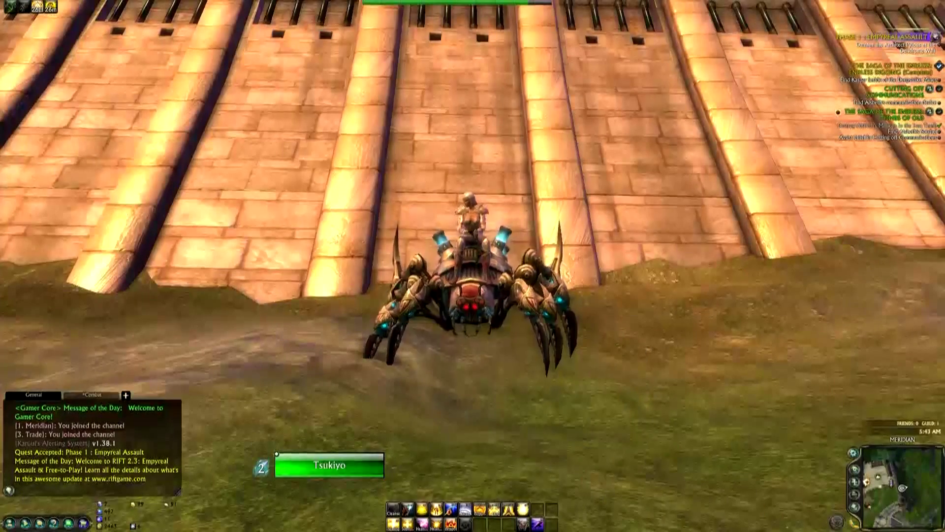
{"action": "right_click", "coordinate": [562, 352]}
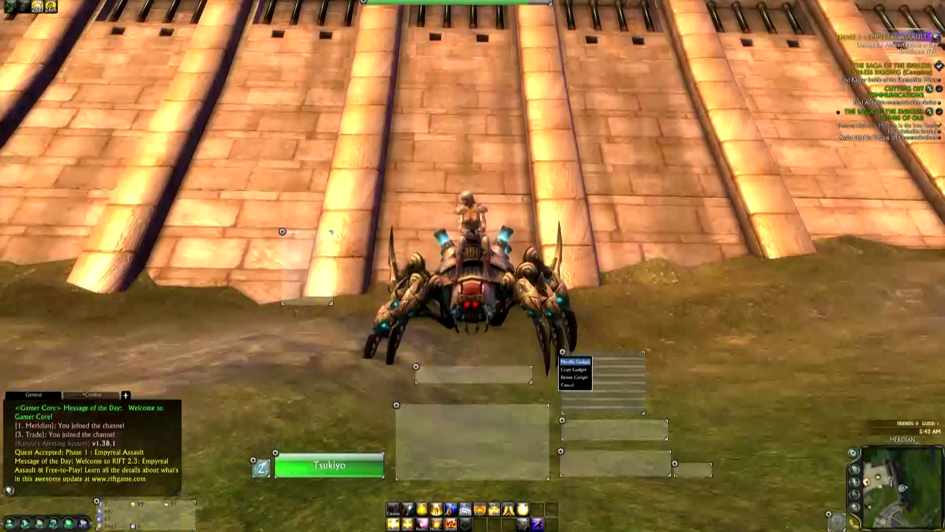
{"action": "left_click", "coordinate": [581, 361]}
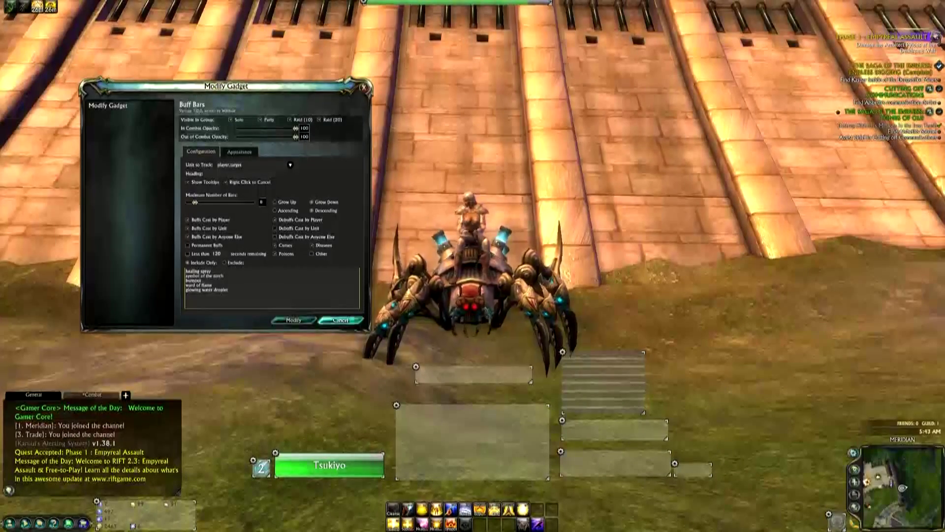
{"action": "key", "text": "Escape"}
Create a second Buff Bars gadget with the same settings as the existing target buff bars
{"action": "left_click", "coordinate": [854, 452]}
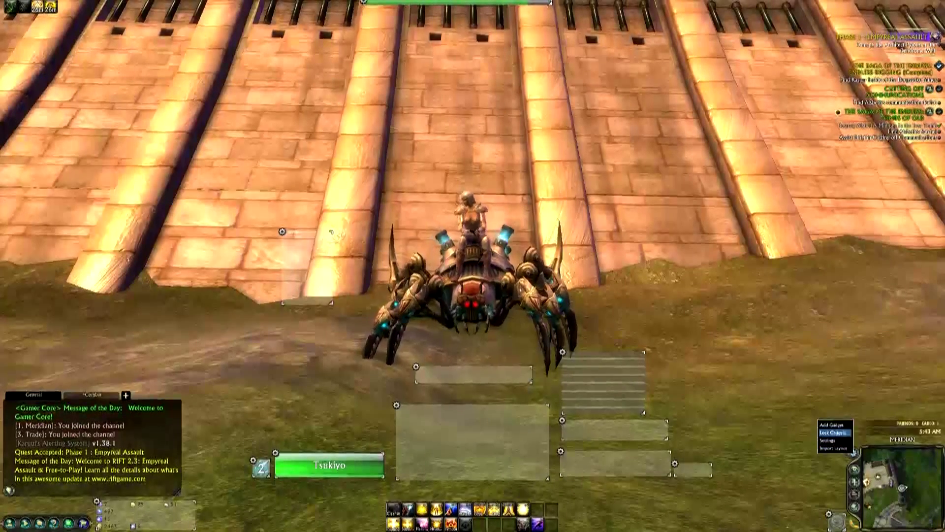
{"action": "left_click", "coordinate": [835, 422]}
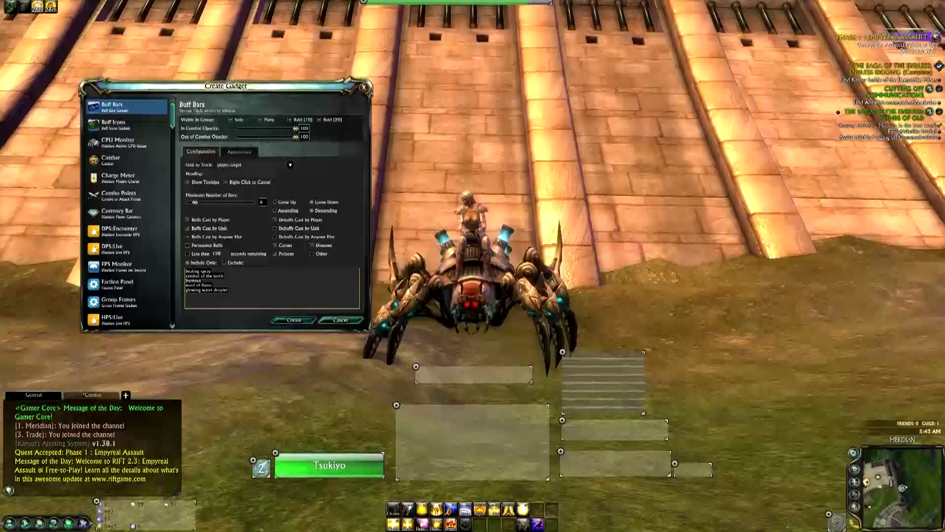
{"action": "left_click", "coordinate": [294, 320]}
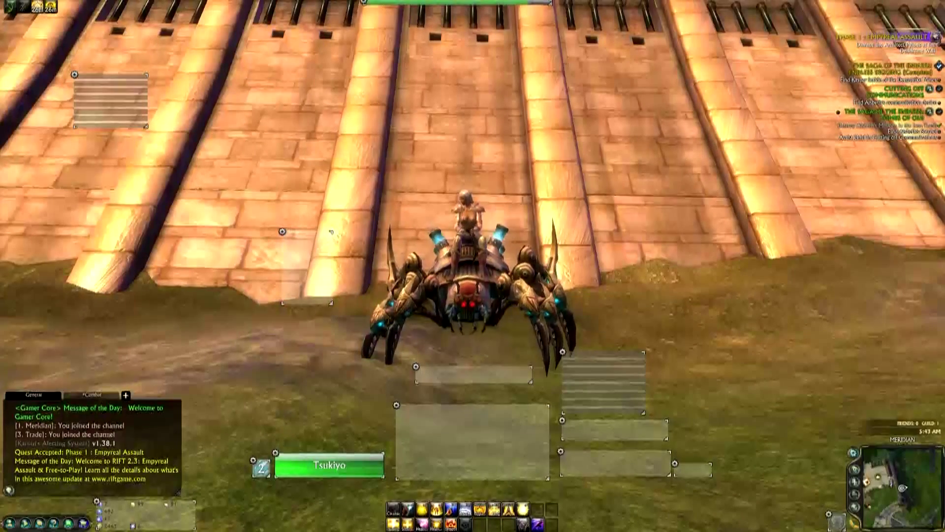
Clear the new Buff Bars gadget's list of buff names and switch its filter to Exclude
{"action": "right_click", "coordinate": [75, 74]}
{"action": "left_click", "coordinate": [88, 85]}
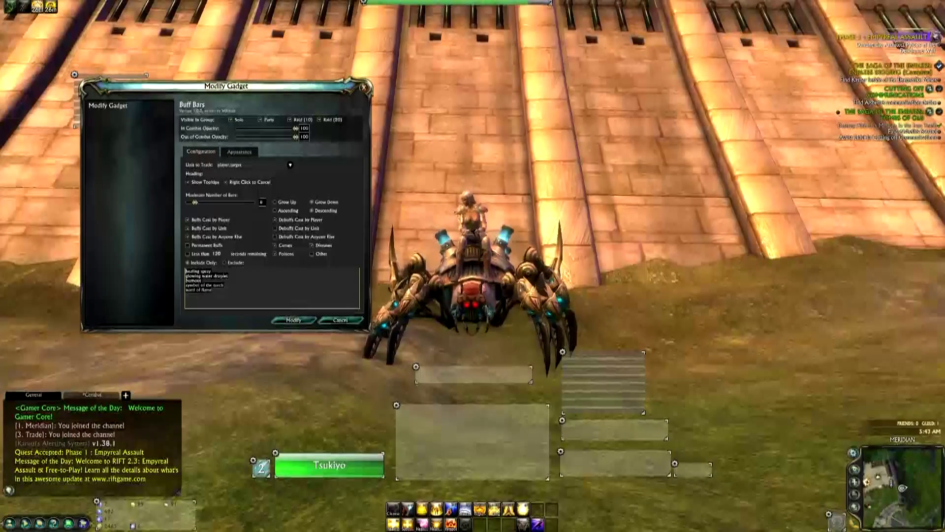
{"action": "key", "text": "BackSpace"}
{"action": "left_click", "coordinate": [224, 263]}
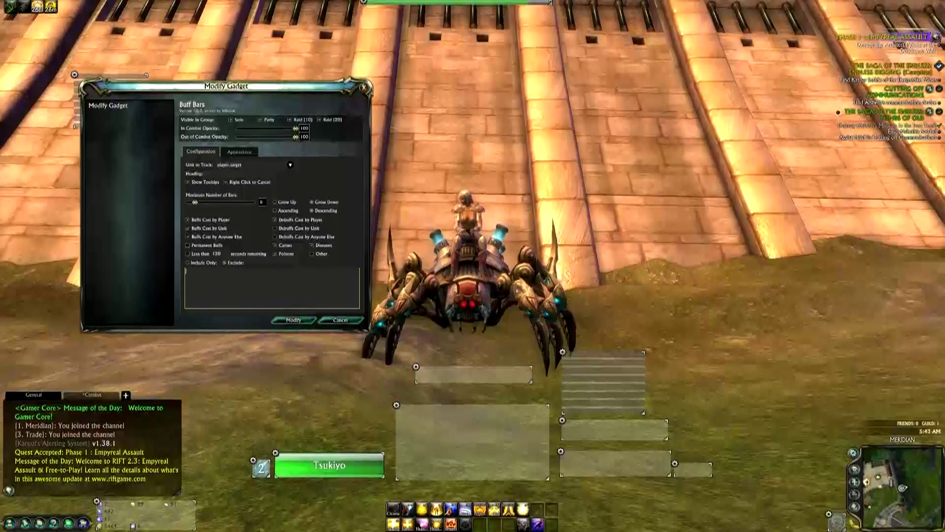
Disable the three Buffs Cast options, enable Debuffs Cast by Unit and by Anyone Else, keep Target tracked, and apply the changes
{"action": "left_click_drag", "start_coordinate": [226, 86], "coordinate": [350, 121]}
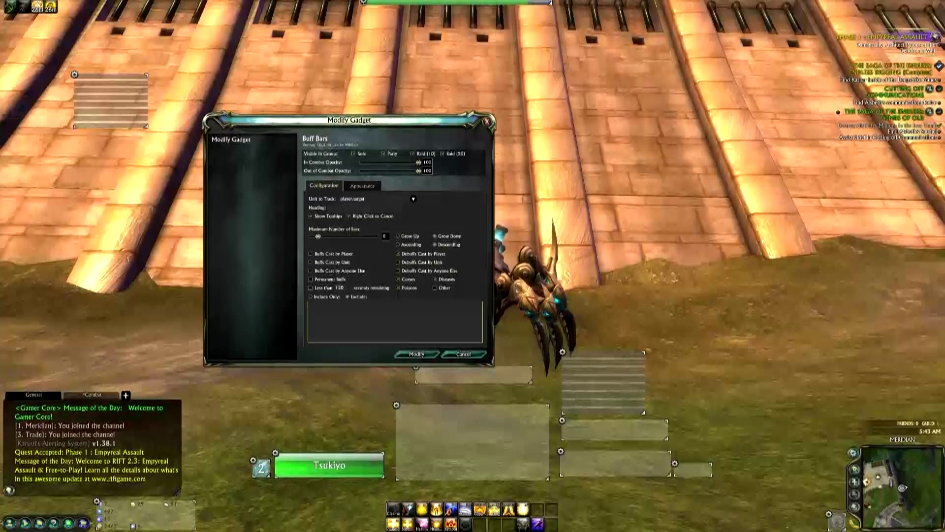
{"action": "left_click", "coordinate": [398, 262]}
{"action": "left_click", "coordinate": [398, 270]}
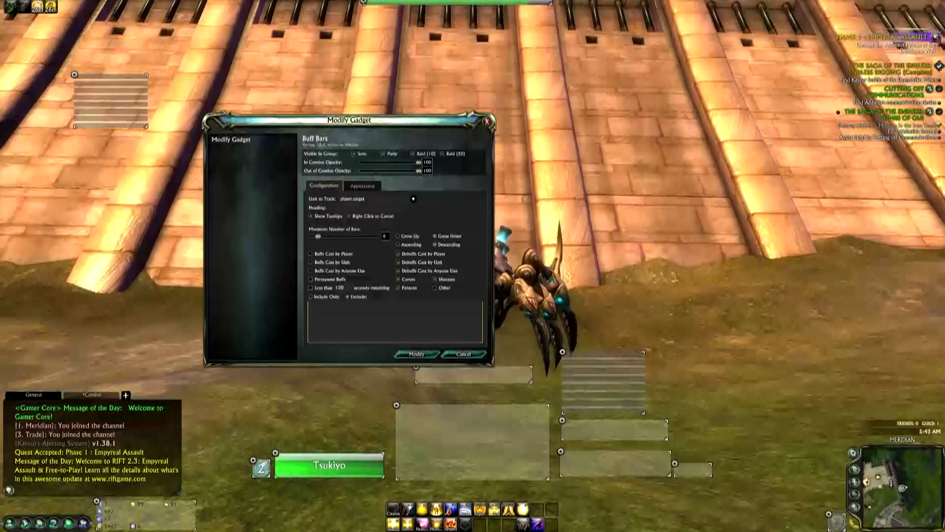
{"action": "left_click", "coordinate": [413, 198]}
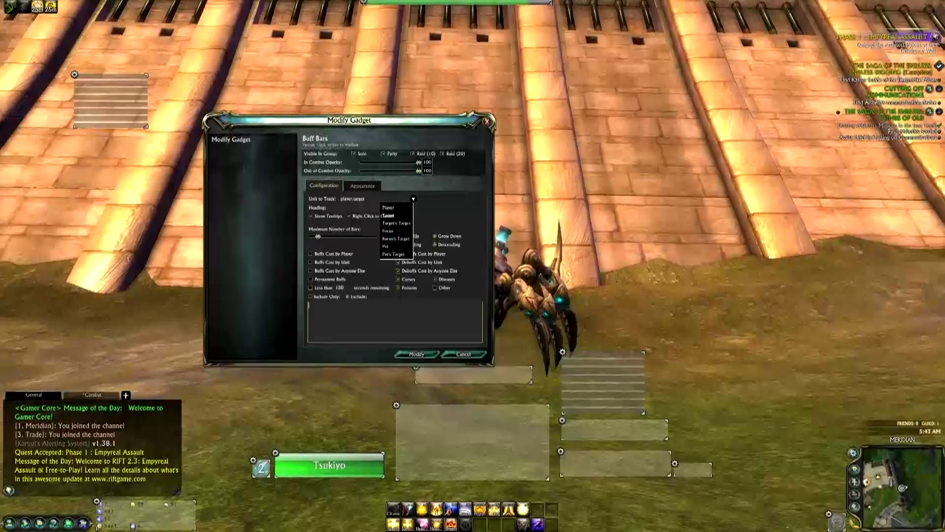
{"action": "left_click", "coordinate": [396, 215]}
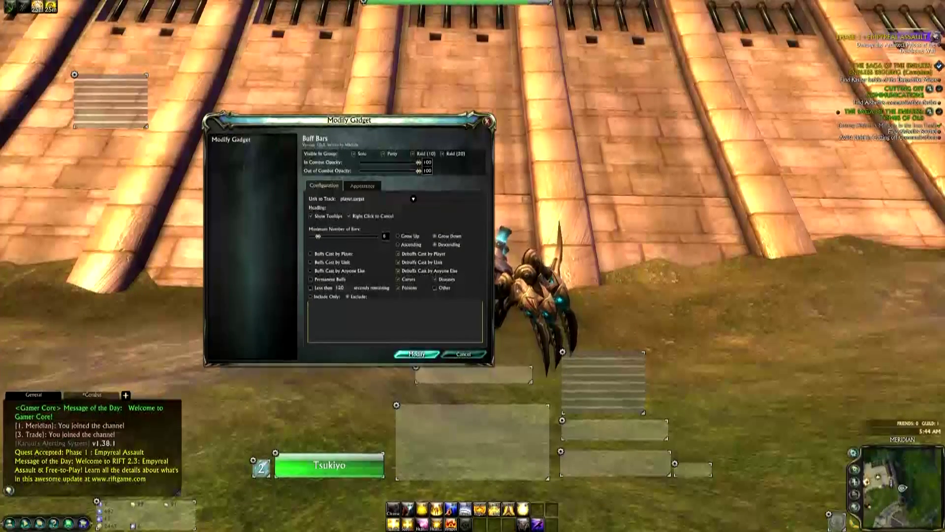
{"action": "left_click", "coordinate": [463, 354]}
Place the new debuff bars gadget directly beside the existing buff bars, with their upper edges aligned
{"action": "left_click_drag", "start_coordinate": [74, 74], "coordinate": [668, 347]}
{"action": "left_click_drag", "start_coordinate": [704, 374], "coordinate": [690, 378]}
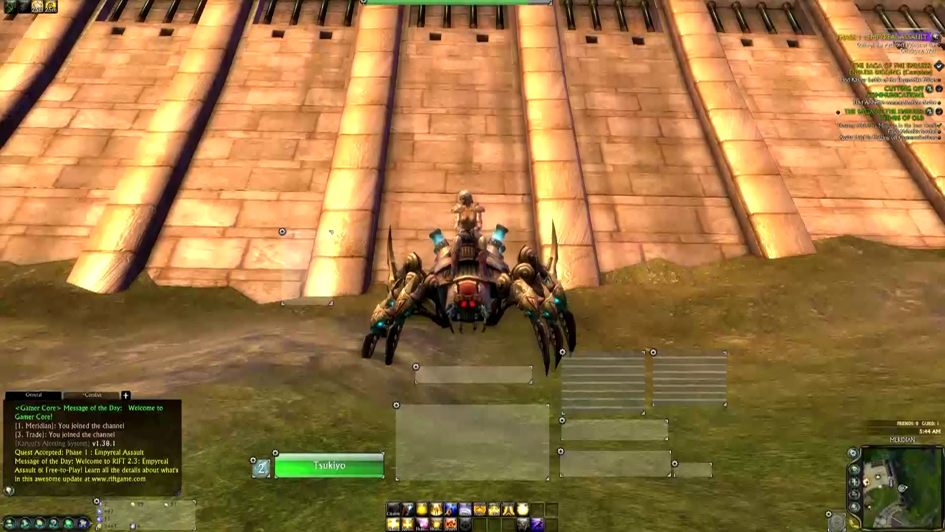
Delete the separate debuff bars gadget beside the target buff bars and reload the interface
{"action": "left_click", "coordinate": [653, 352]}
{"action": "left_click", "coordinate": [666, 378]}
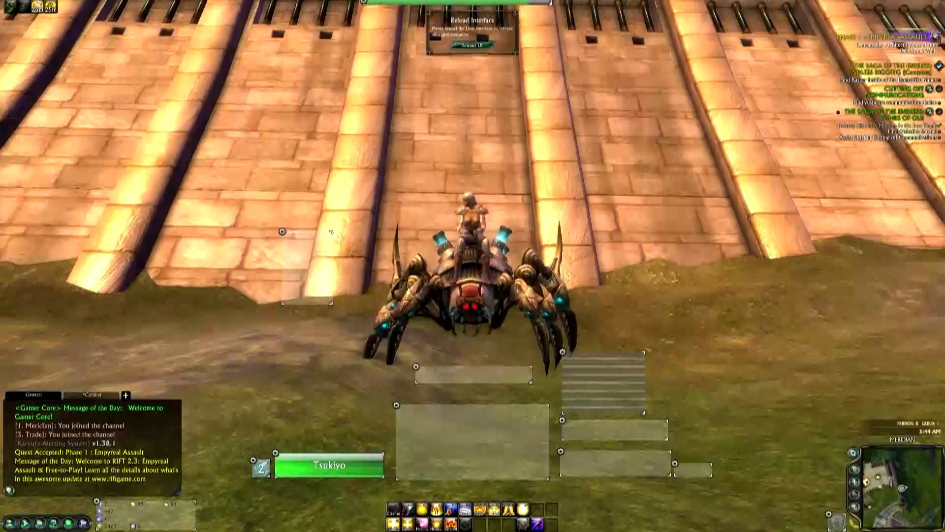
{"action": "left_click", "coordinate": [470, 49]}
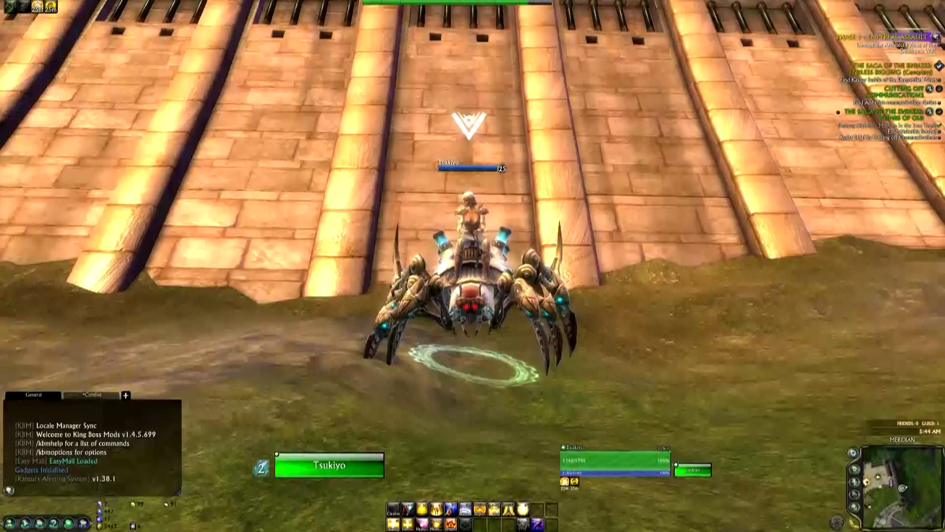
Cast spells including Healing Invocation and Subtle Invocation with the own character targeted, to test the target buff bars and cast bars
{"action": "mouse_move", "coordinate": [565, 481]}
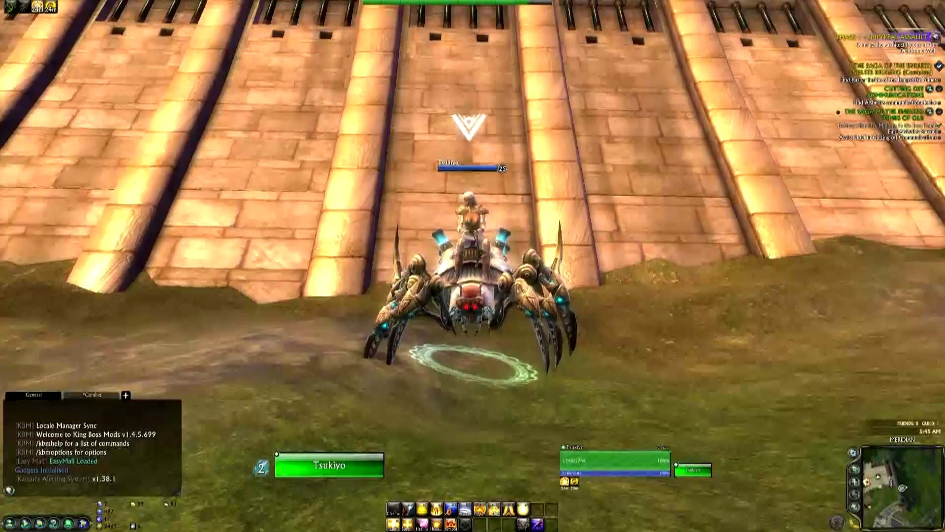
{"action": "left_click_drag", "start_coordinate": [473, 266], "coordinate": [559, 312]}
{"action": "key", "text": "1"}
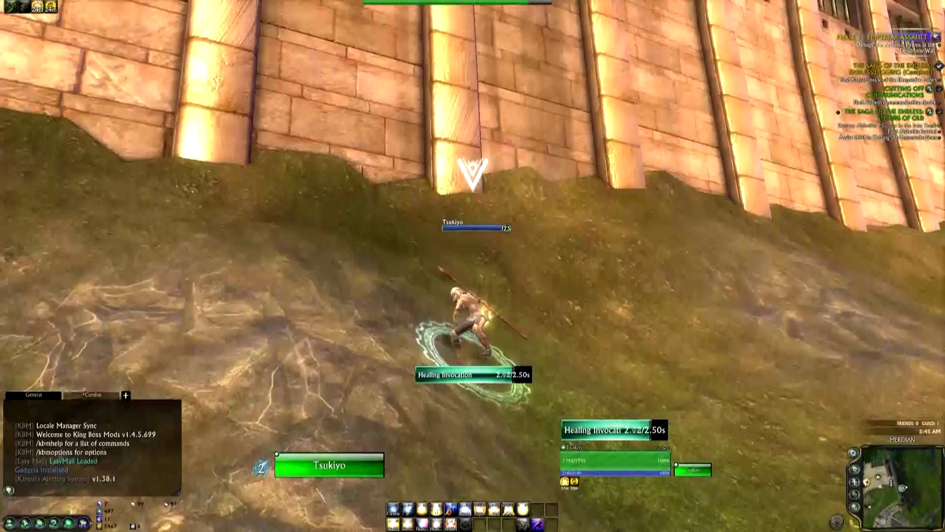
{"action": "key", "text": "2"}
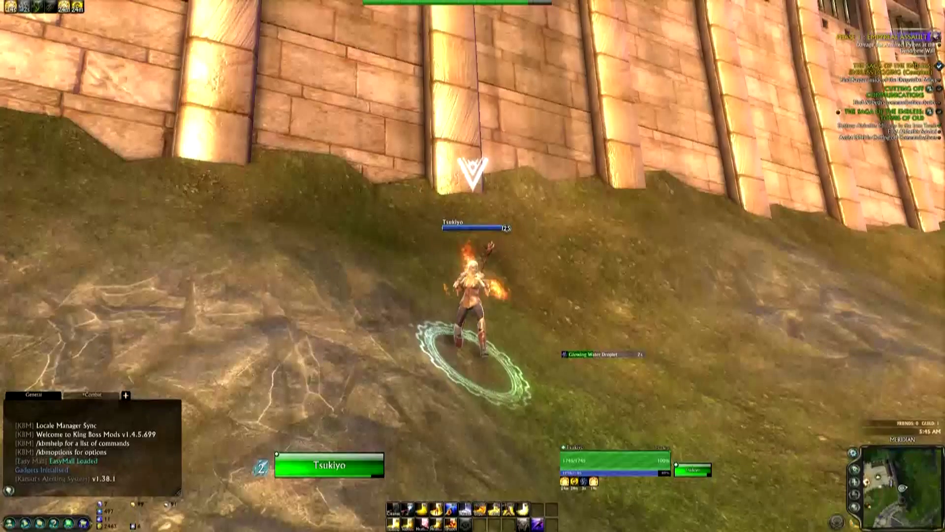
{"action": "key", "text": "5"}
{"action": "key", "text": "2"}
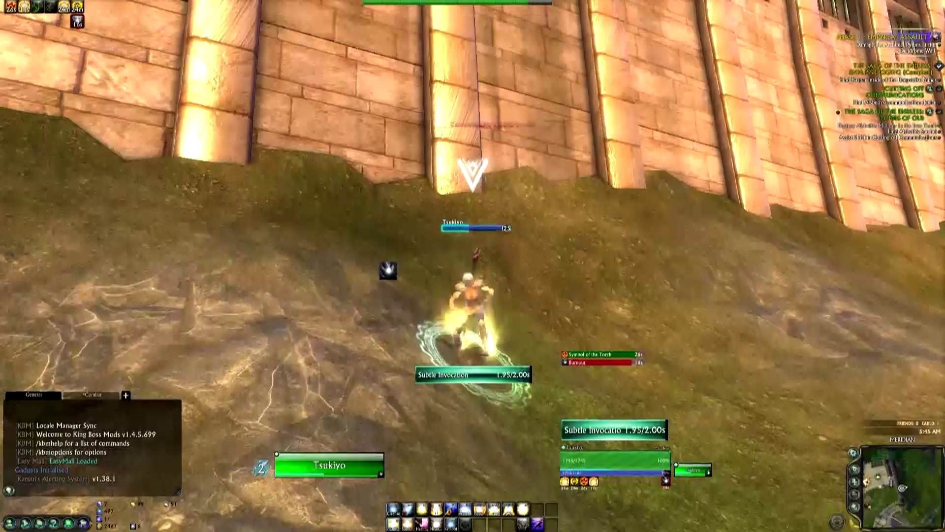
{"action": "key", "text": "1"}
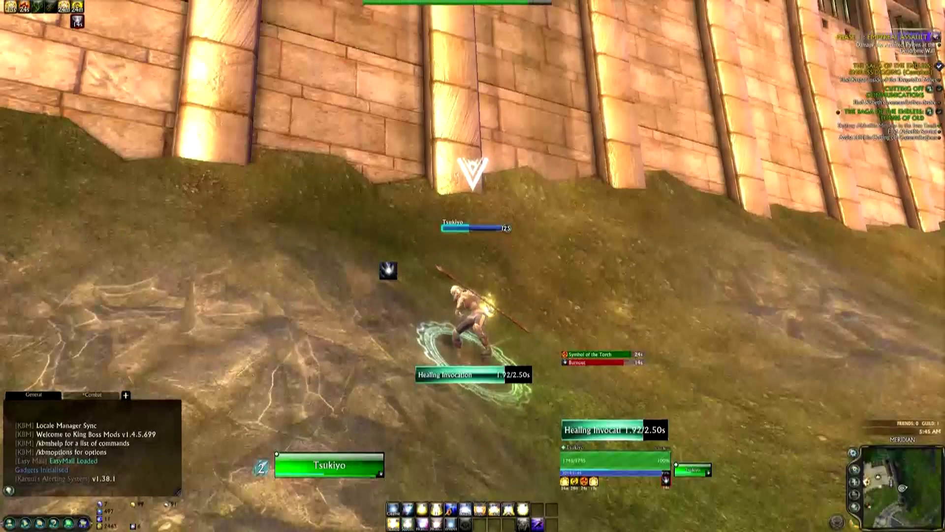
{"action": "key", "text": "2"}
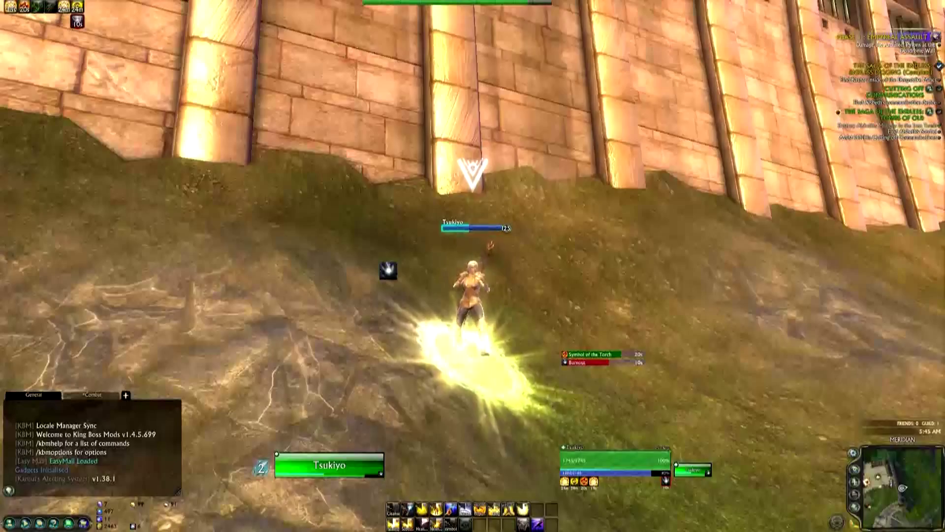
{"action": "key", "text": "1"}
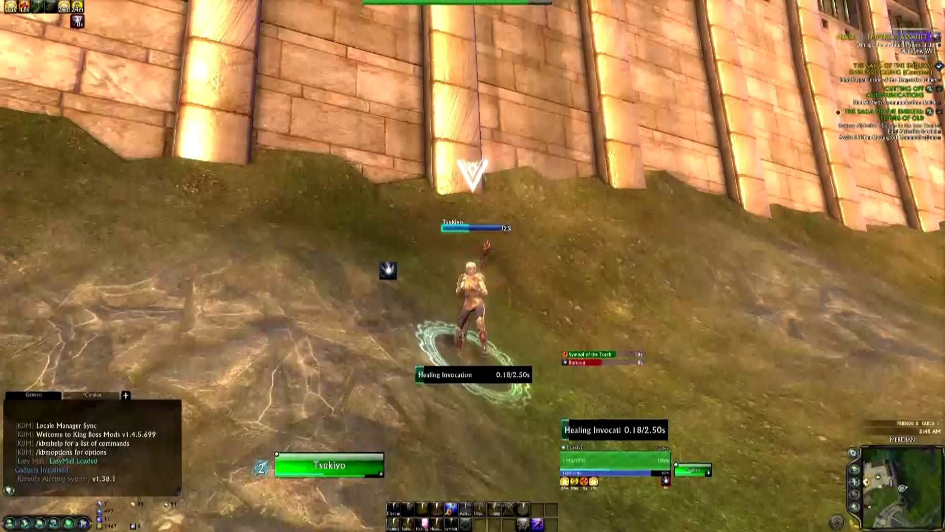